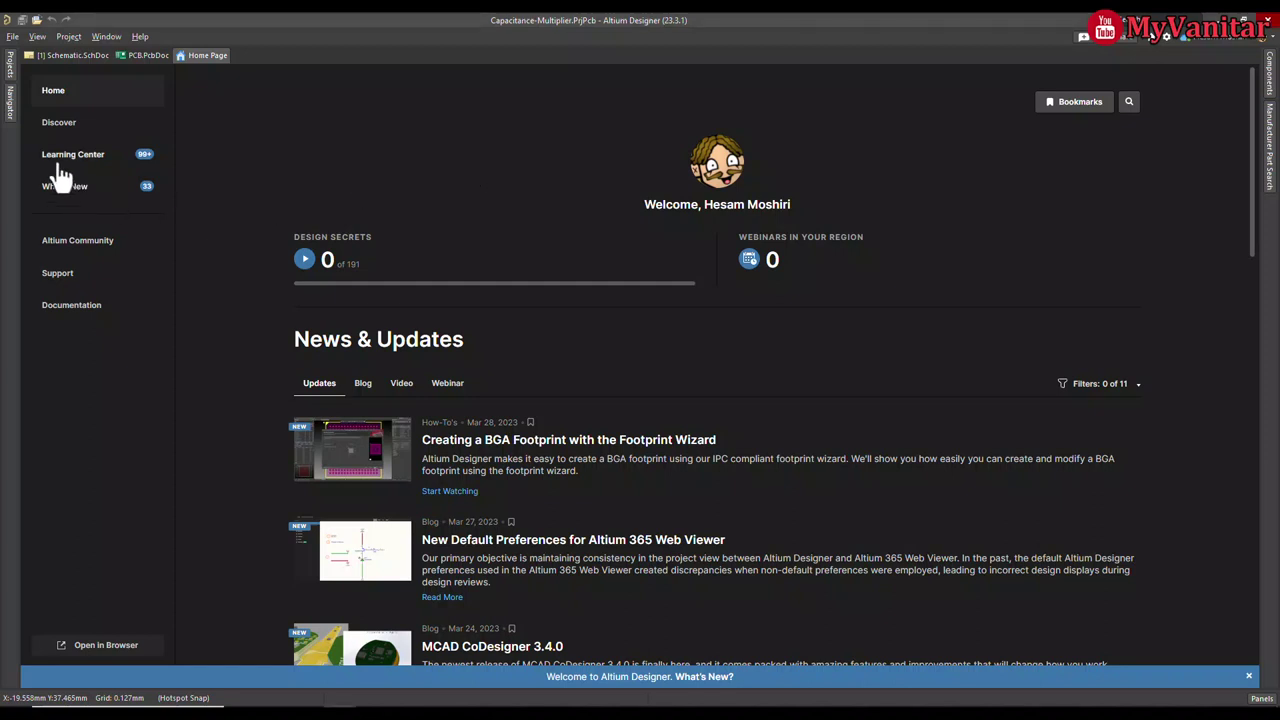
# Show the schematic with the 1N4007 diode across the BD139, C1 470uF-25V and R4 2.2K
pyautogui.moveTo(1258, 170)
pyautogui.mouseDown()
pyautogui.moveTo(1240, 443)
pyautogui.moveTo(1254, 471)
pyautogui.moveTo(1245, 163)
pyautogui.mouseUp()
pyautogui.moveTo(1252, 186); pyautogui.dragTo(1240, 162)
pyautogui.moveTo(1249, 158); pyautogui.dragTo(1245, 130)
pyautogui.click(72, 55)
pyautogui.moveTo(846, 252); pyautogui.dragTo(866, 245, button='right')
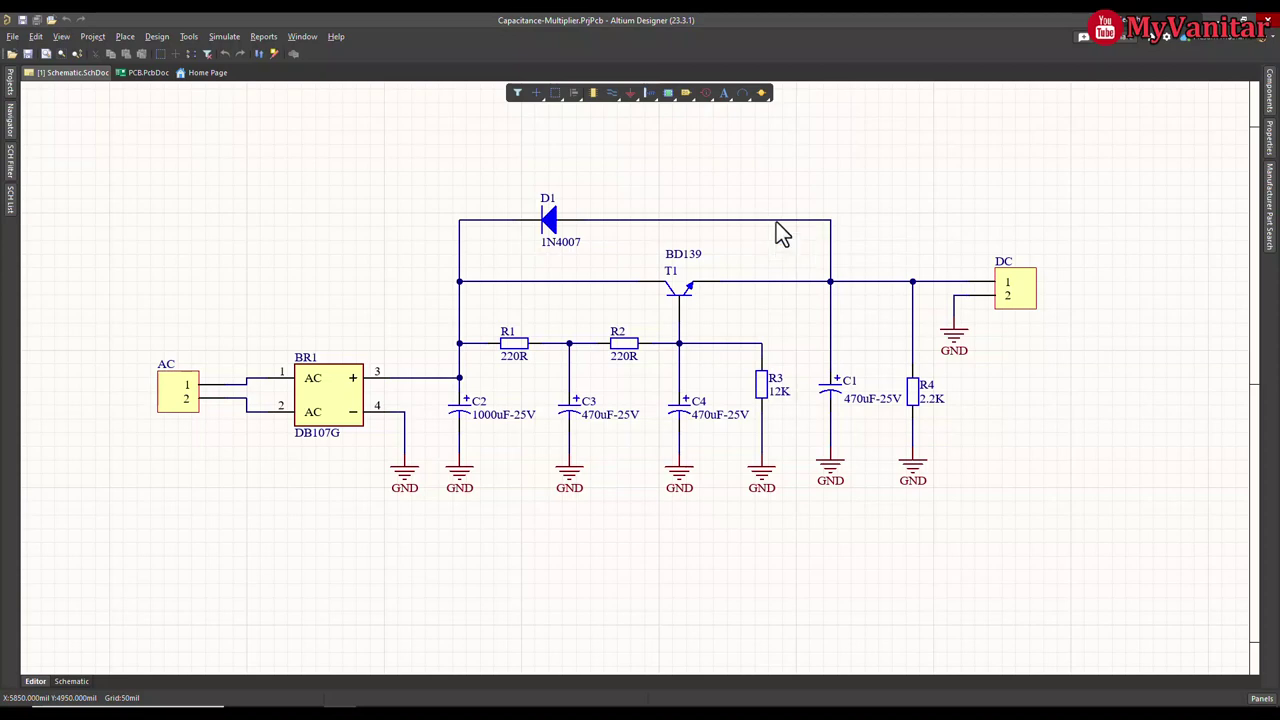
# Switch to the PCB layout and zoom in on the Capacitance-Multiplier board
pyautogui.click(147, 73)
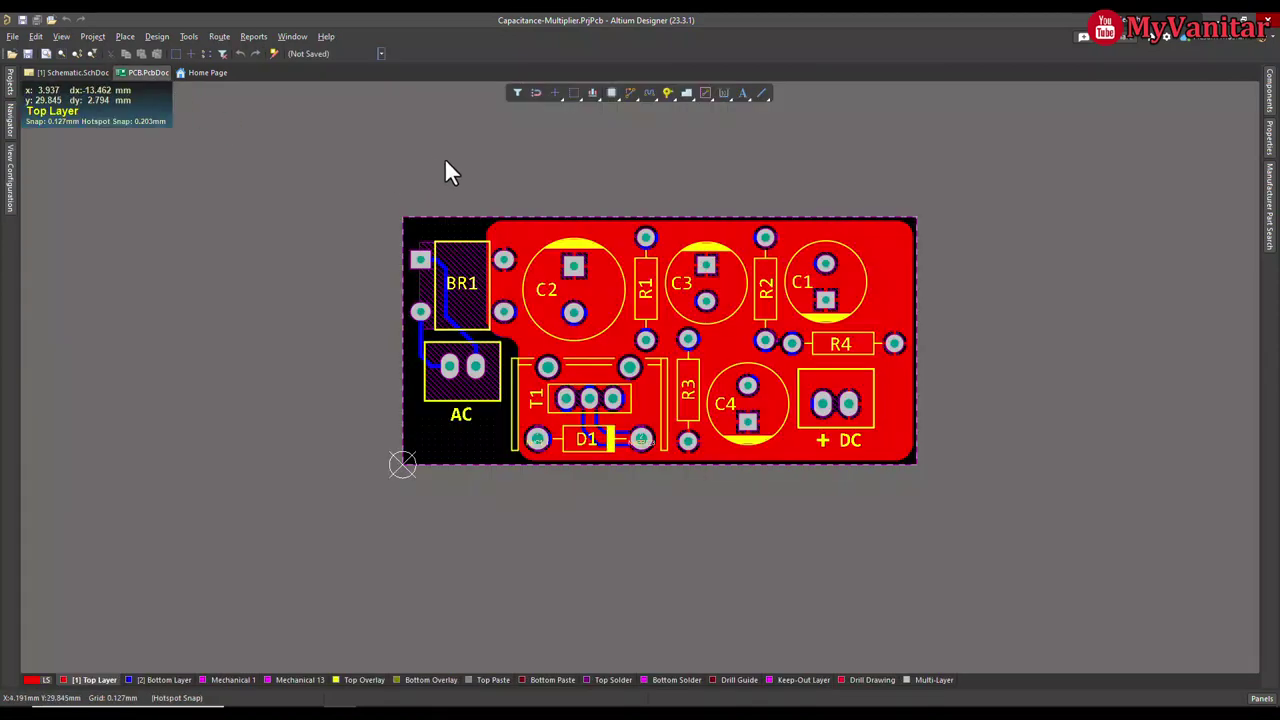
pyautogui.moveTo(446, 159); pyautogui.dragTo(417, 187, button='right')
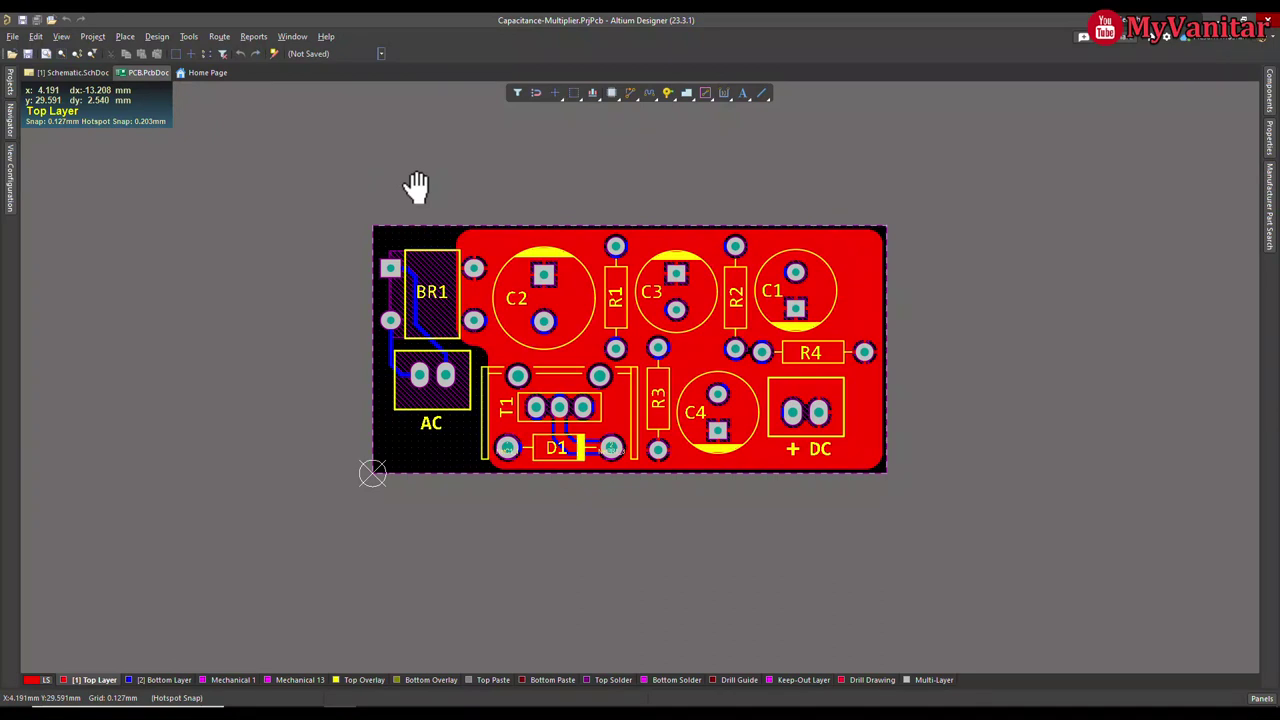
pyautogui.keyDown('ctrl'); pyautogui.scroll(1, 585, 215); pyautogui.keyUp('ctrl')
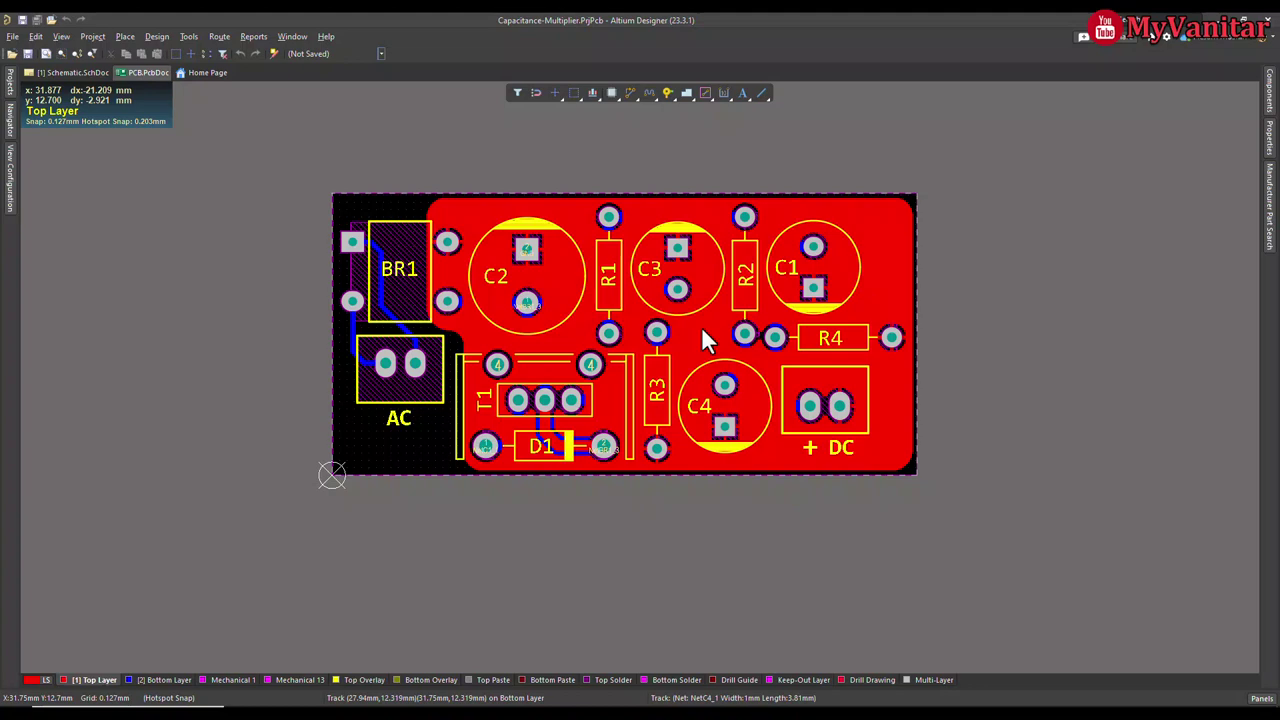
pyautogui.keyDown('ctrl'); pyautogui.scroll(1, 703, 333); pyautogui.keyUp('ctrl')
pyautogui.moveTo(703, 333); pyautogui.dragTo(694, 363, button='right')
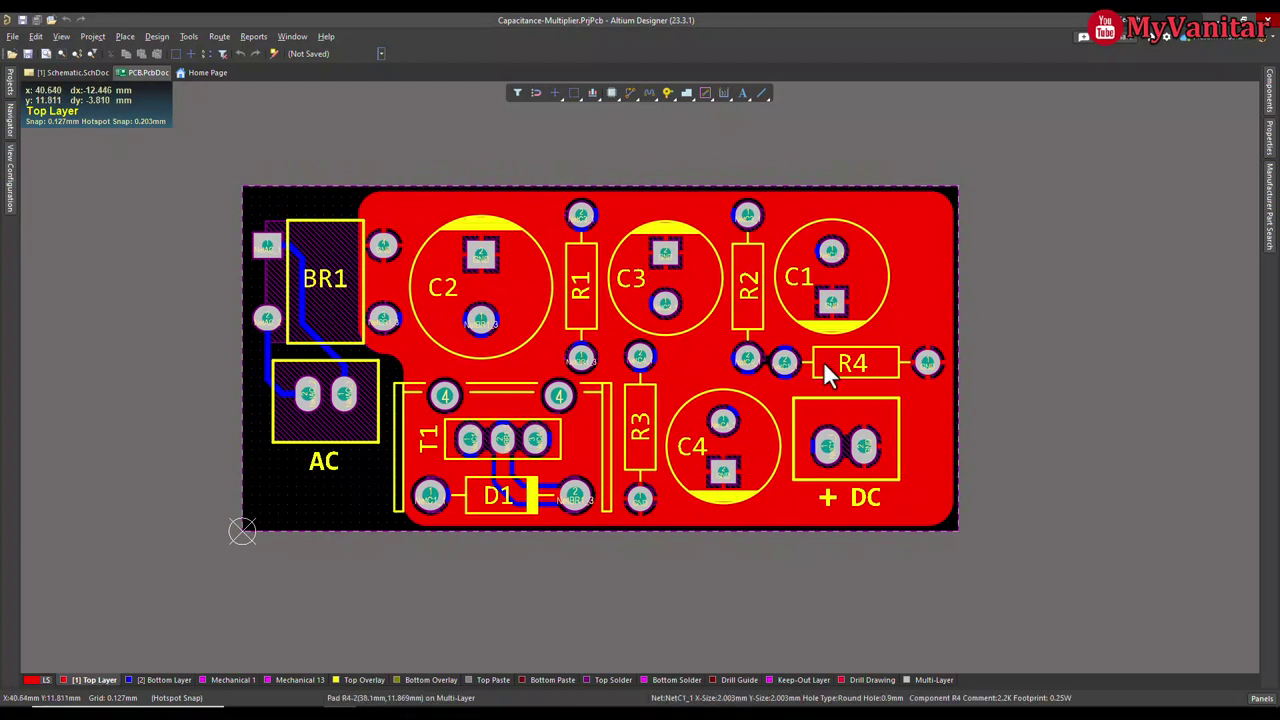
# Inspect the bottom-layer GND pour, then make the Top Layer active again
pyautogui.click(186, 679)
pyautogui.click(932, 240)
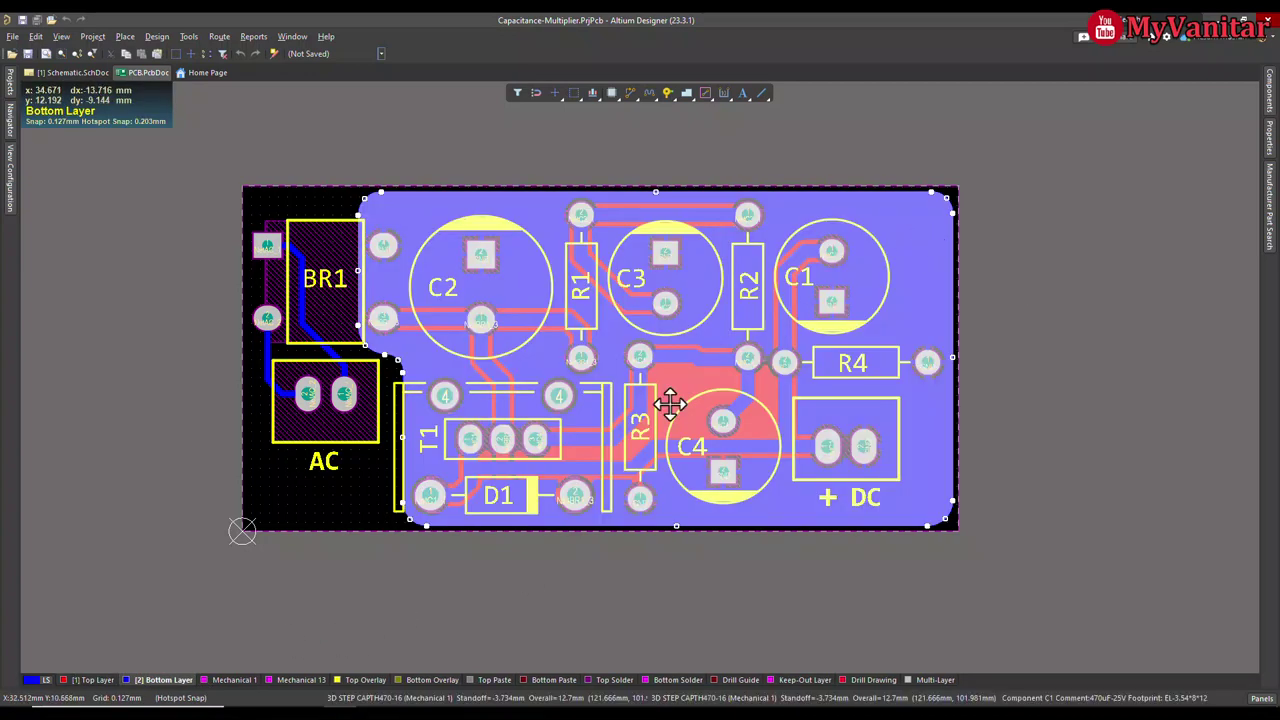
pyautogui.click(95, 679)
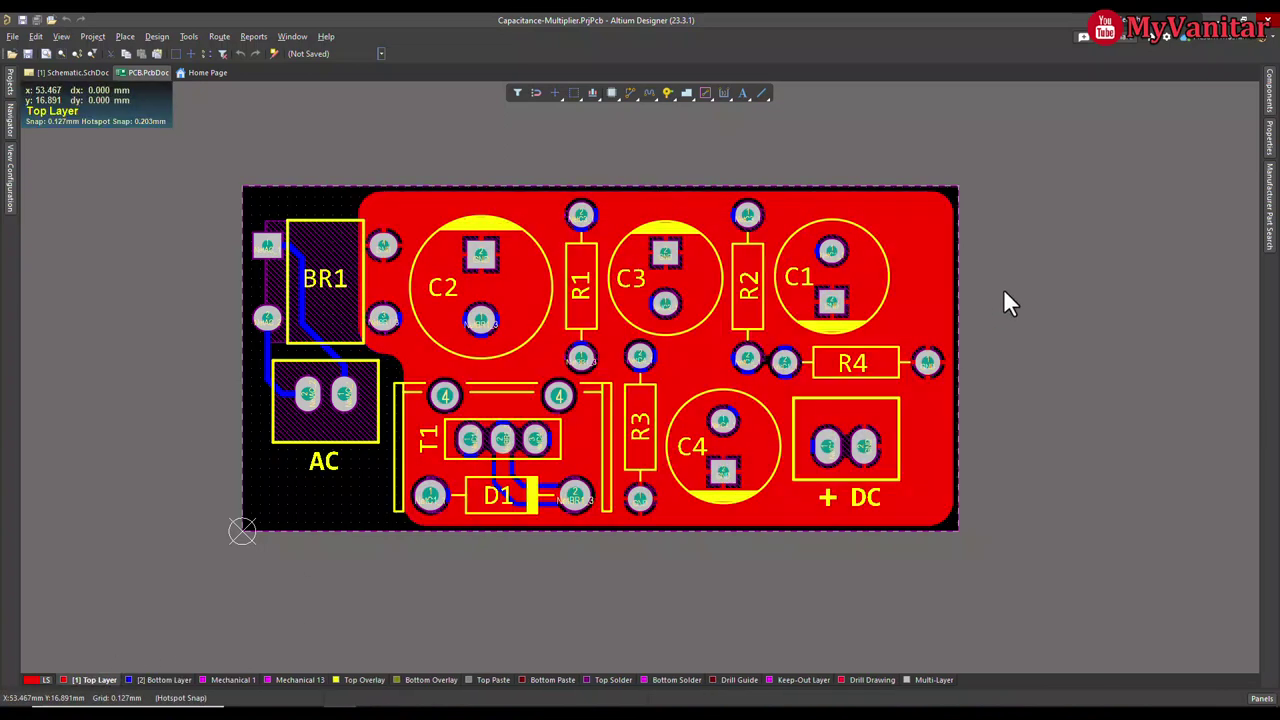
pyautogui.keyDown('ctrl'); pyautogui.scroll(-2, 1003, 288); pyautogui.keyUp('ctrl')
pyautogui.moveTo(1006, 298); pyautogui.dragTo(948, 309, button='right')
pyautogui.keyDown('ctrl'); pyautogui.scroll(2, 940, 300); pyautogui.keyUp('ctrl')
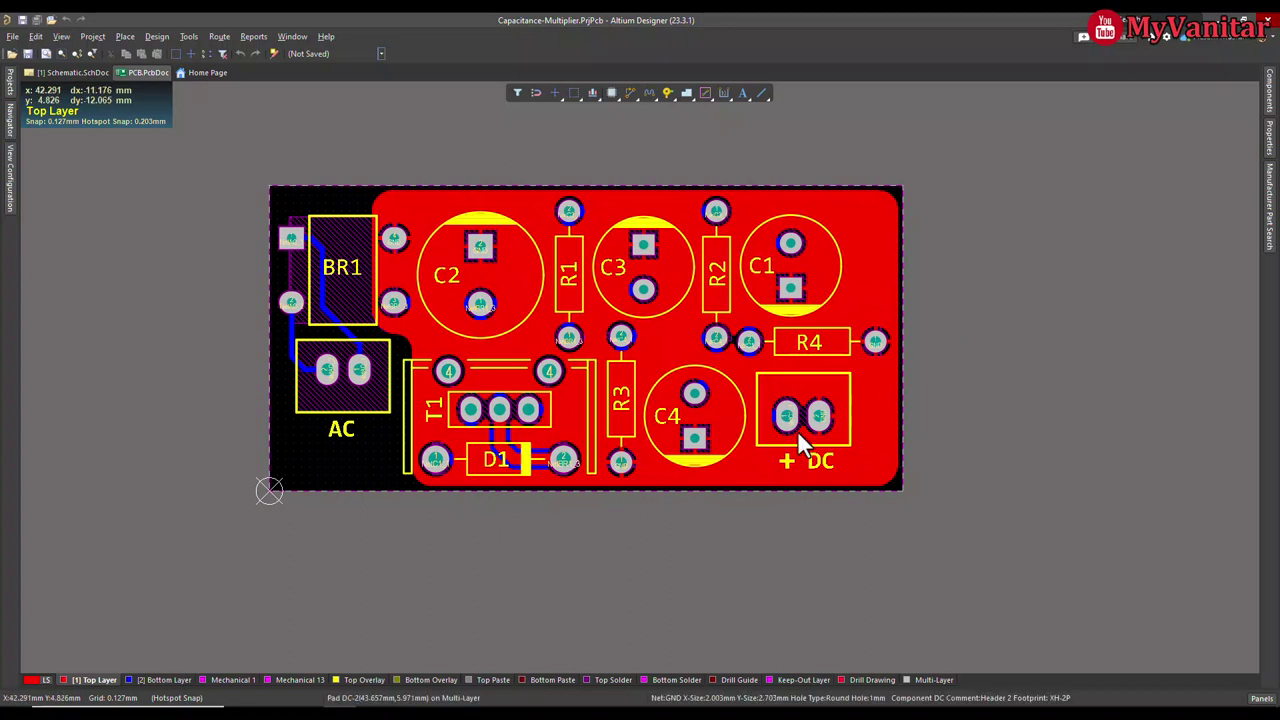
# Select resistor R3, then capacitor C4, and clear the selection
pyautogui.click(620, 427)
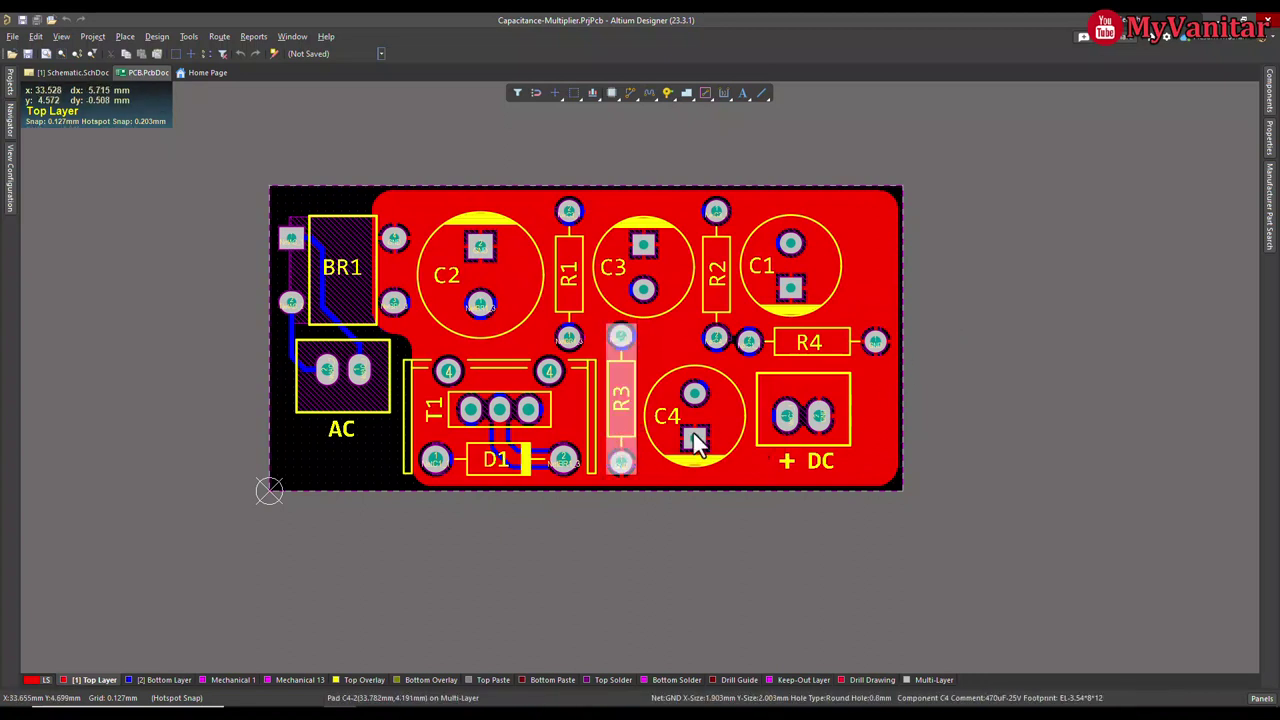
pyautogui.click(718, 409)
pyautogui.click(953, 306)
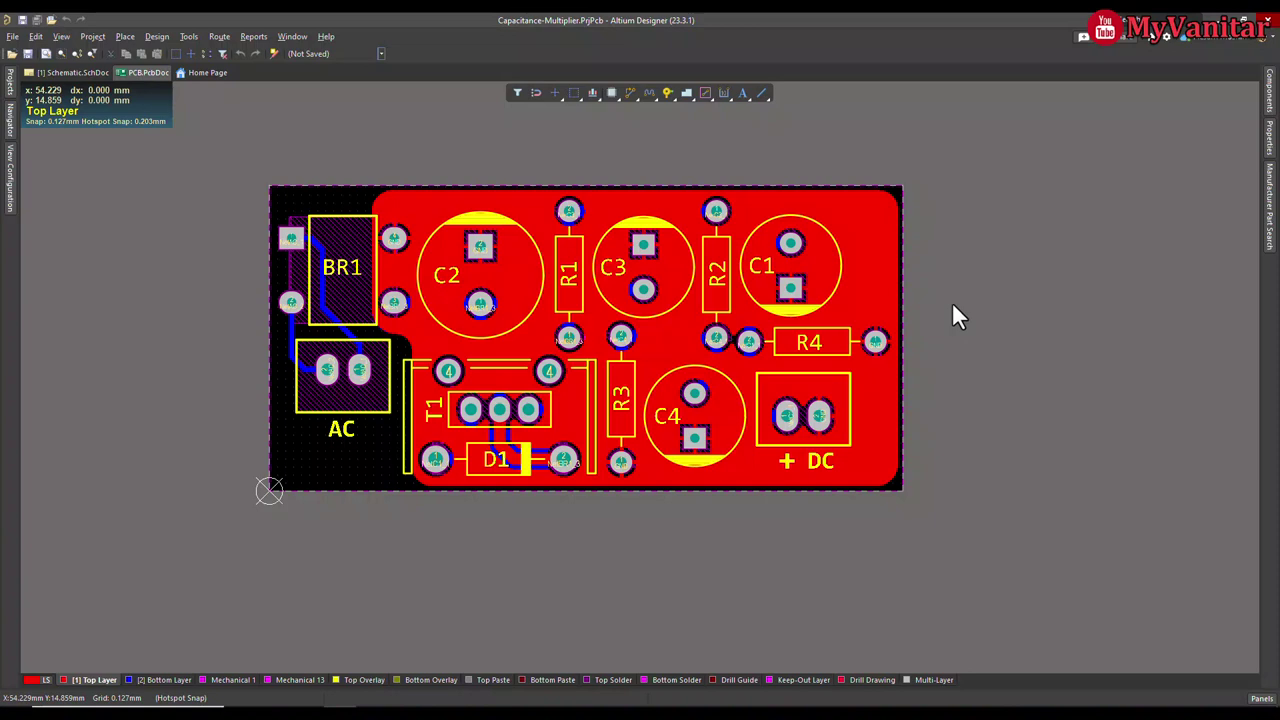
pyautogui.keyDown('ctrl'); pyautogui.scroll(1, 952, 316); pyautogui.keyUp('ctrl')
pyautogui.moveTo(952, 305); pyautogui.dragTo(970, 333, button='right')
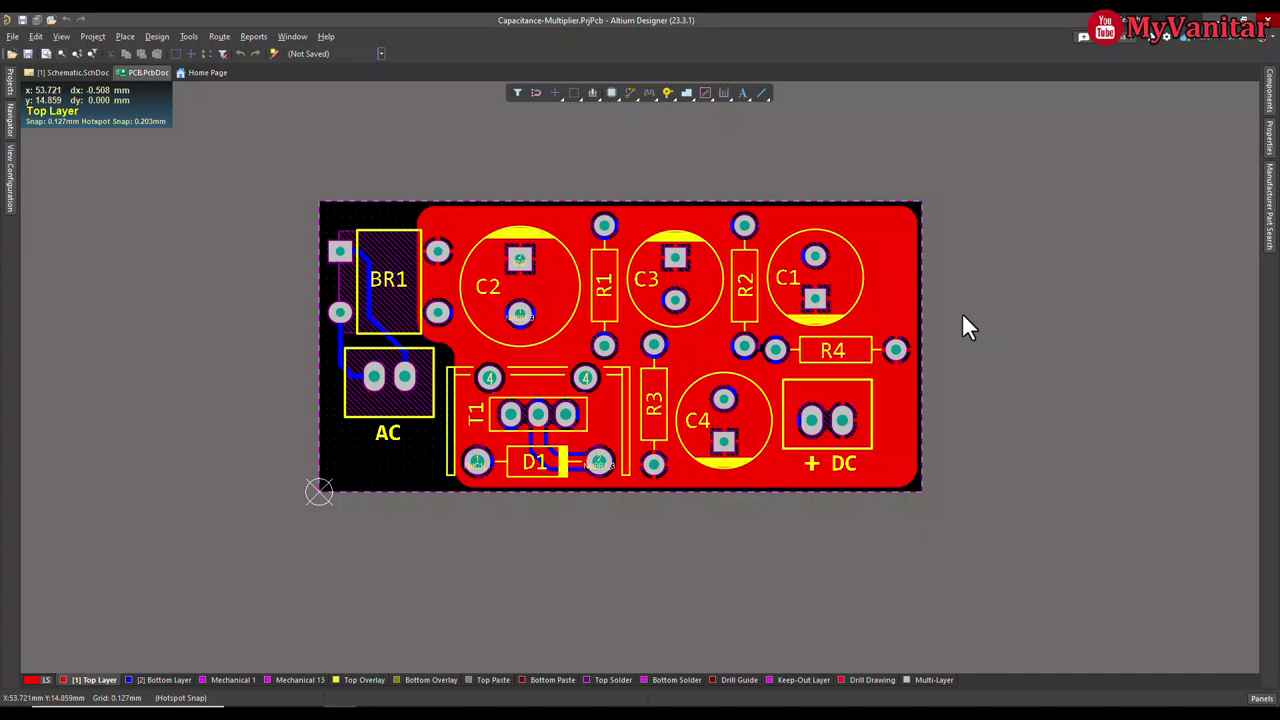
pyautogui.moveTo(318, 298); pyautogui.dragTo(285, 303, button='right')
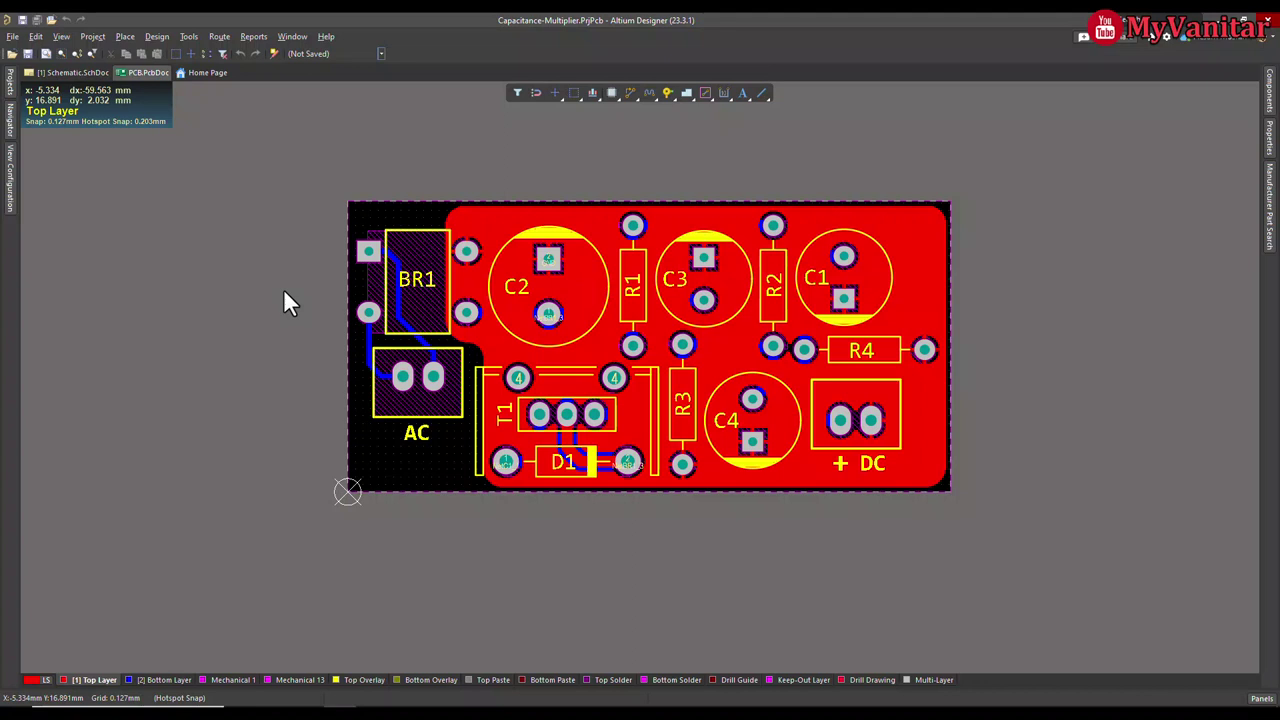
pyautogui.moveTo(286, 302); pyautogui.dragTo(317, 317, button='right')
pyautogui.keyDown('ctrl'); pyautogui.scroll(1, 323, 303); pyautogui.keyUp('ctrl')
pyautogui.keyDown('ctrl'); pyautogui.scroll(2, 340, 322); pyautogui.keyUp('ctrl')
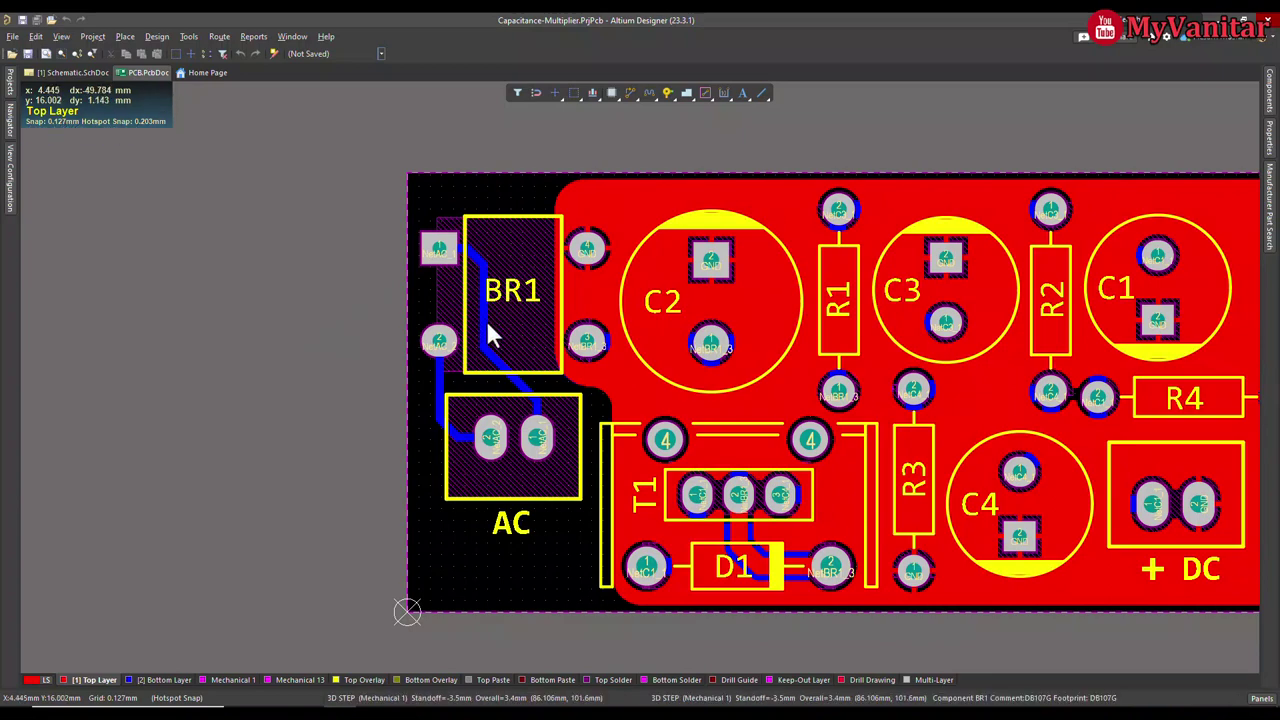
pyautogui.keyDown('ctrl'); pyautogui.scroll(-2, 490, 335); pyautogui.keyUp('ctrl')
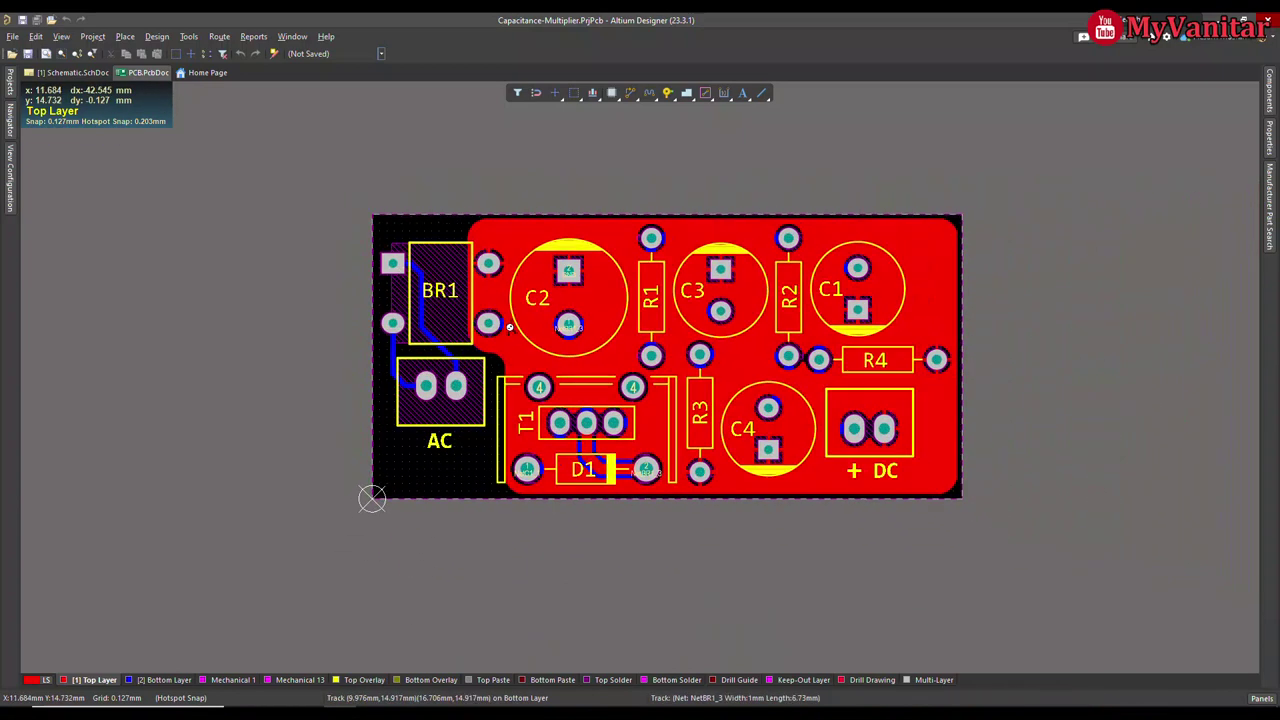
pyautogui.moveTo(510, 340); pyautogui.dragTo(536, 336, button='right')
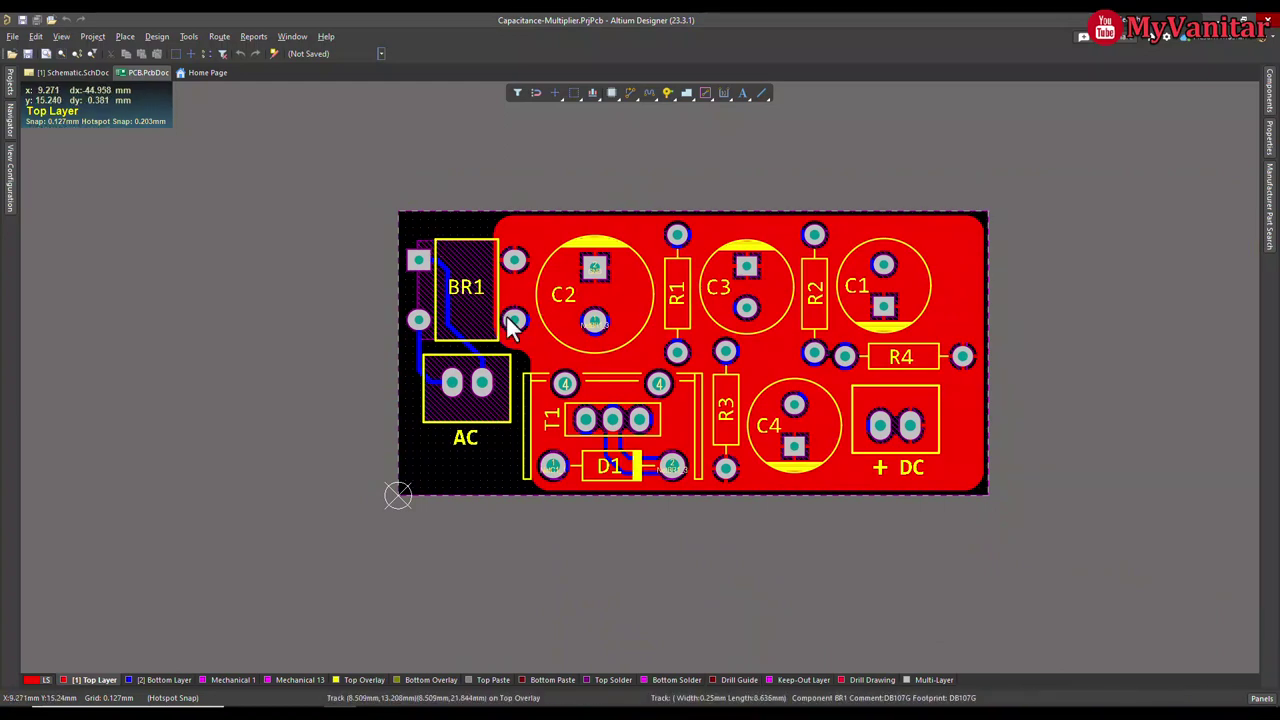
pyautogui.keyDown('ctrl'); pyautogui.scroll(-1, 550, 324); pyautogui.keyUp('ctrl')
pyautogui.moveTo(565, 334)
pyautogui.mouseDown(button='right')
pyautogui.moveTo(543, 337)
pyautogui.moveTo(557, 348)
pyautogui.mouseUp(button='right')
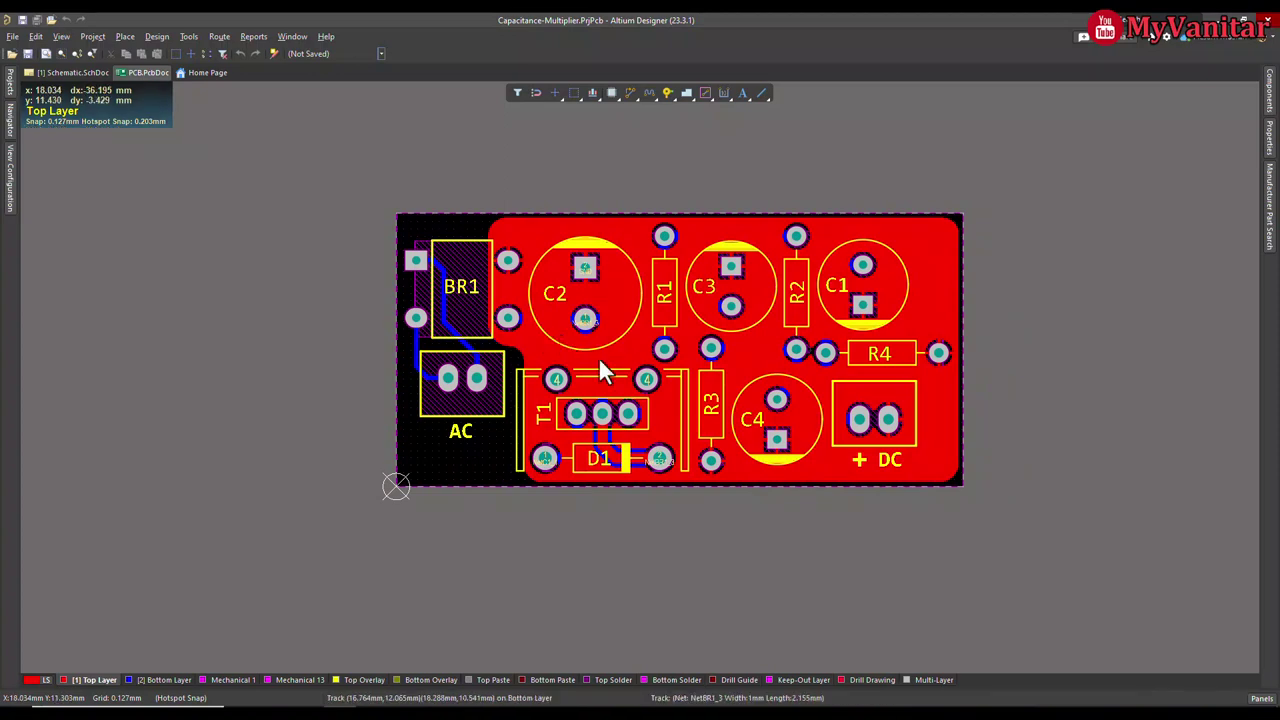
pyautogui.keyDown('ctrl'); pyautogui.scroll(1, 604, 371); pyautogui.keyUp('ctrl')
pyautogui.keyDown('ctrl'); pyautogui.scroll(1, 604, 371); pyautogui.keyUp('ctrl')
pyautogui.keyDown('ctrl'); pyautogui.scroll(-2, 603, 374); pyautogui.keyUp('ctrl')
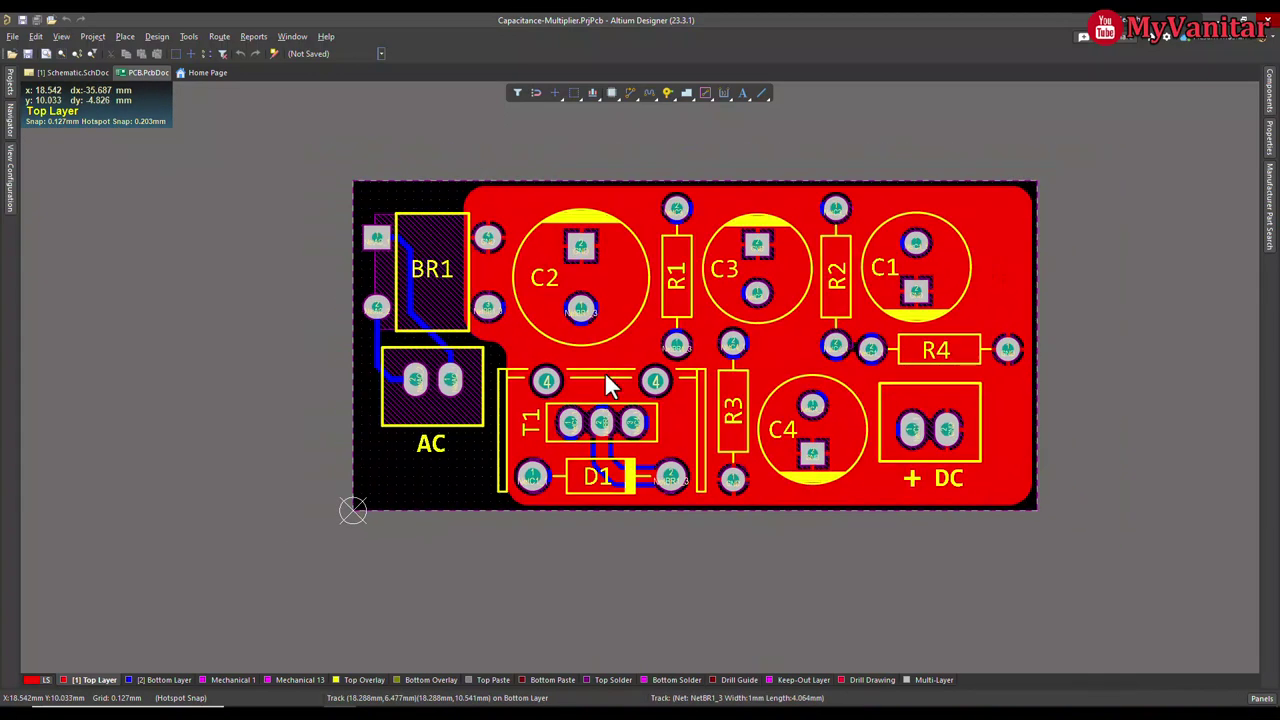
pyautogui.moveTo(603, 374); pyautogui.dragTo(578, 382, button='right')
pyautogui.keyDown('ctrl'); pyautogui.scroll(-1, 578, 382); pyautogui.keyUp('ctrl')
pyautogui.click(160, 34)
pyautogui.click(186, 95)
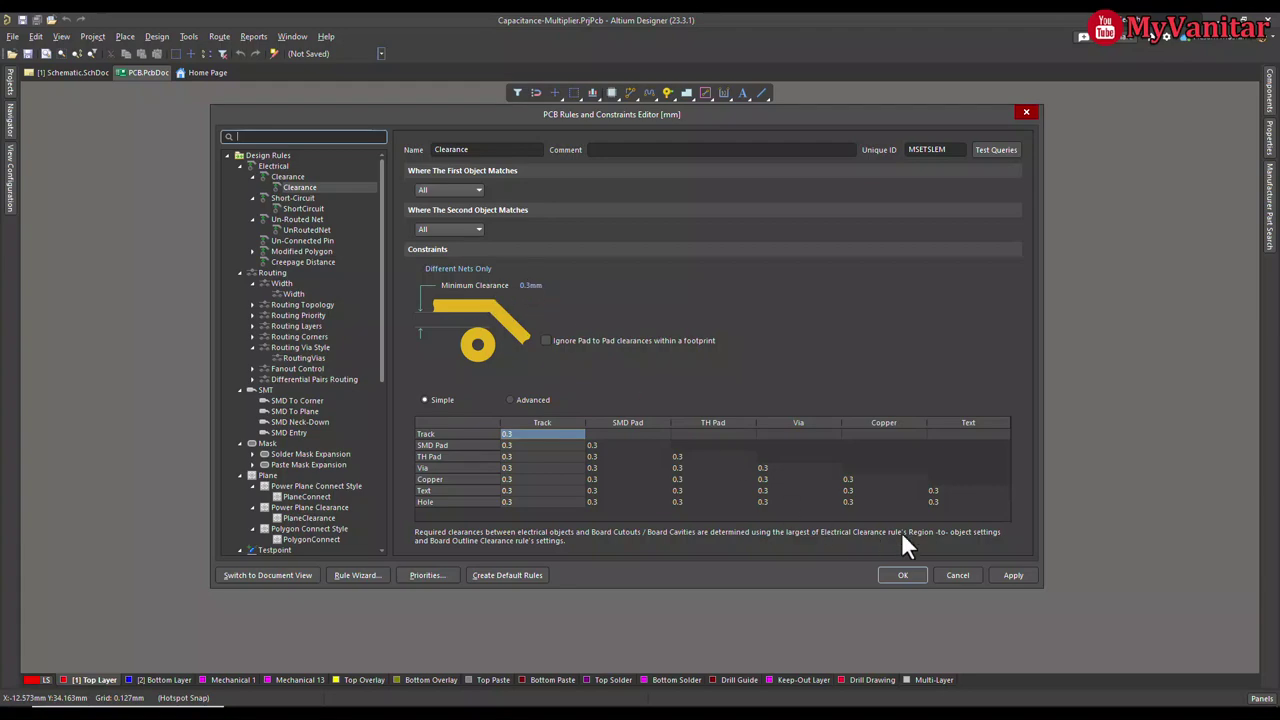
pyautogui.click(957, 575)
pyautogui.keyDown('ctrl'); pyautogui.scroll(1, 630, 492); pyautogui.keyUp('ctrl')
pyautogui.moveTo(624, 479); pyautogui.dragTo(674, 491, button='right')
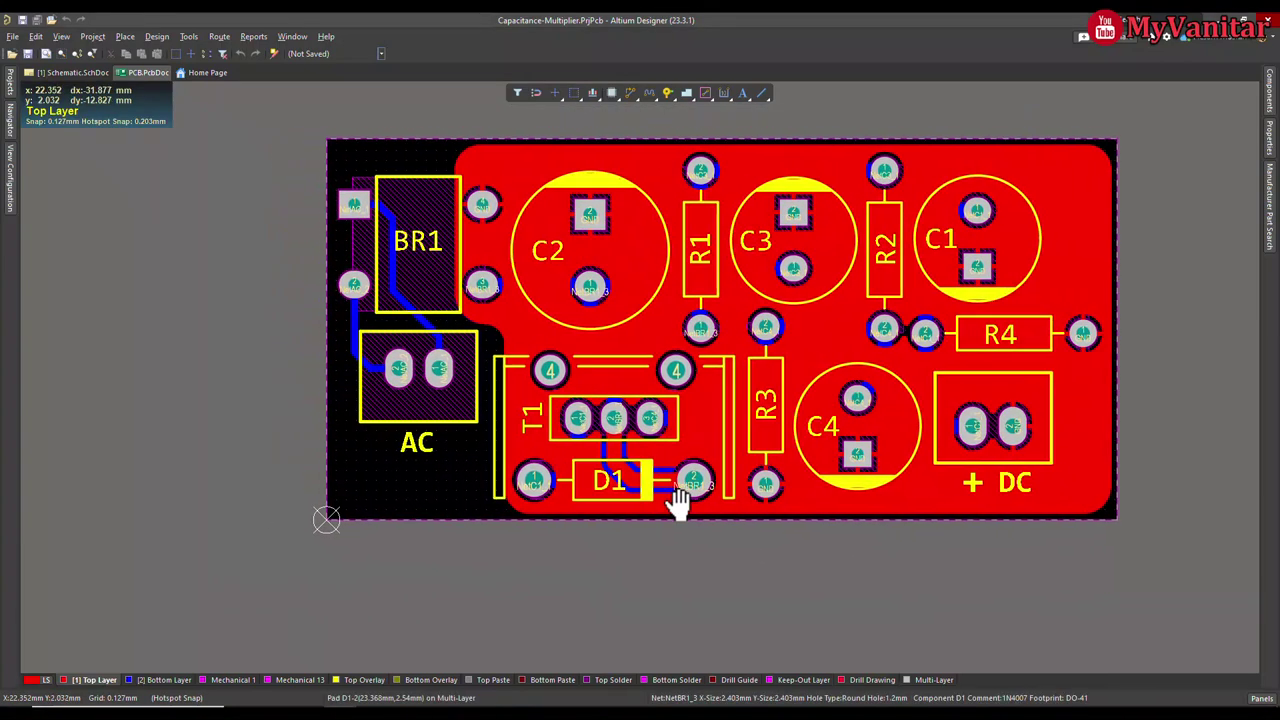
pyautogui.keyDown('ctrl'); pyautogui.scroll(1, 560, 452); pyautogui.keyUp('ctrl')
pyautogui.moveTo(556, 446); pyautogui.dragTo(526, 443, button='right')
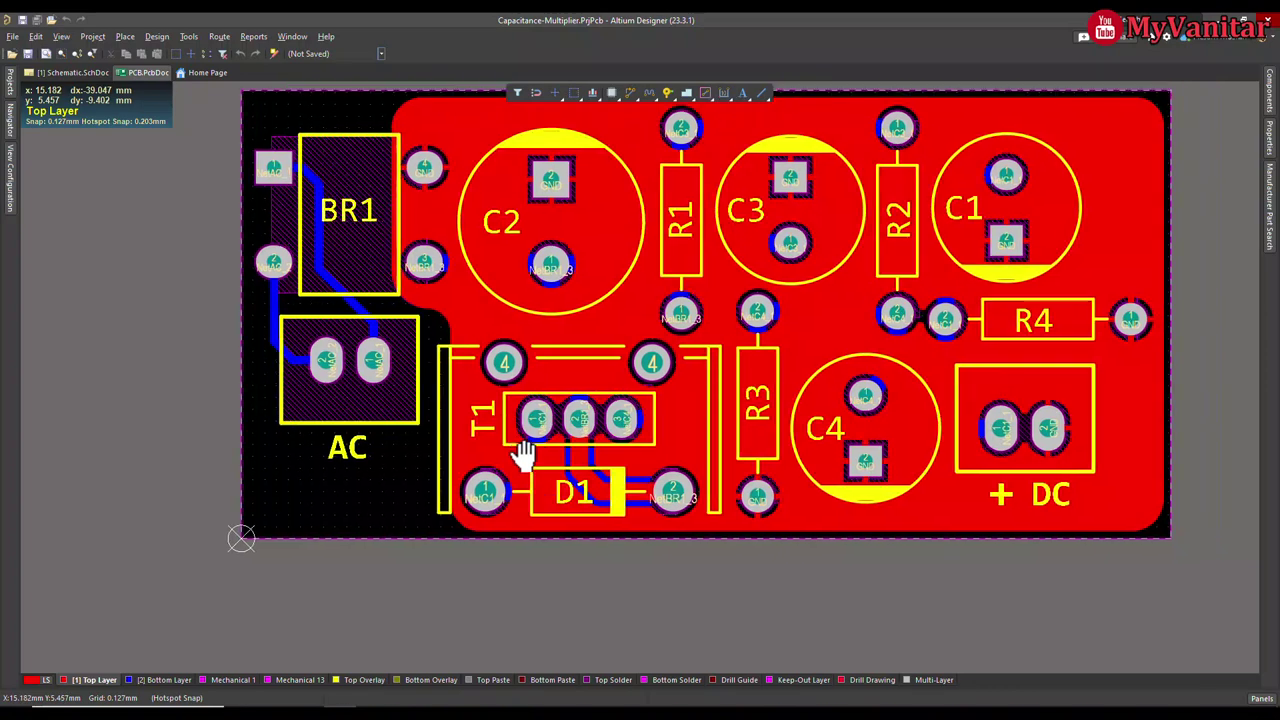
pyautogui.keyDown('ctrl'); pyautogui.scroll(-1, 548, 418); pyautogui.keyUp('ctrl')
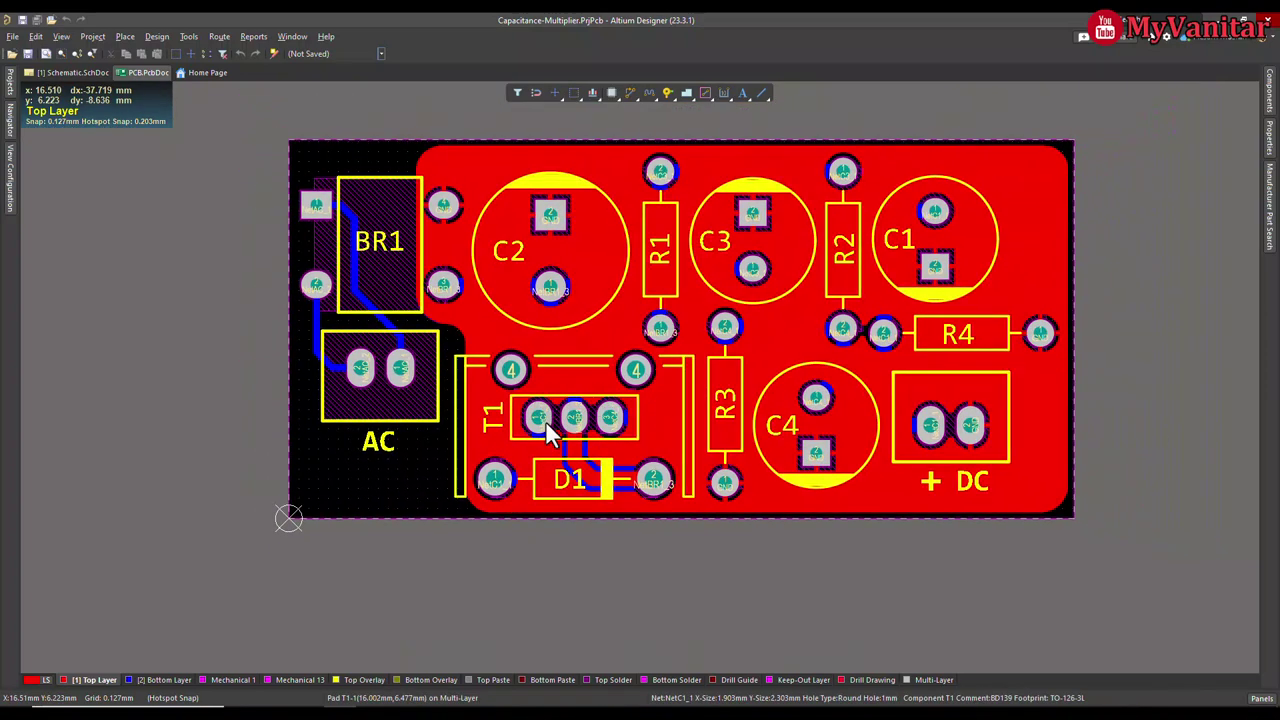
pyautogui.keyDown('ctrl'); pyautogui.scroll(-2, 571, 414); pyautogui.keyUp('ctrl')
pyautogui.moveTo(586, 395); pyautogui.dragTo(580, 403, button='right')
pyautogui.keyDown('ctrl'); pyautogui.scroll(-2, 570, 403); pyautogui.keyUp('ctrl')
pyautogui.click(381, 54)
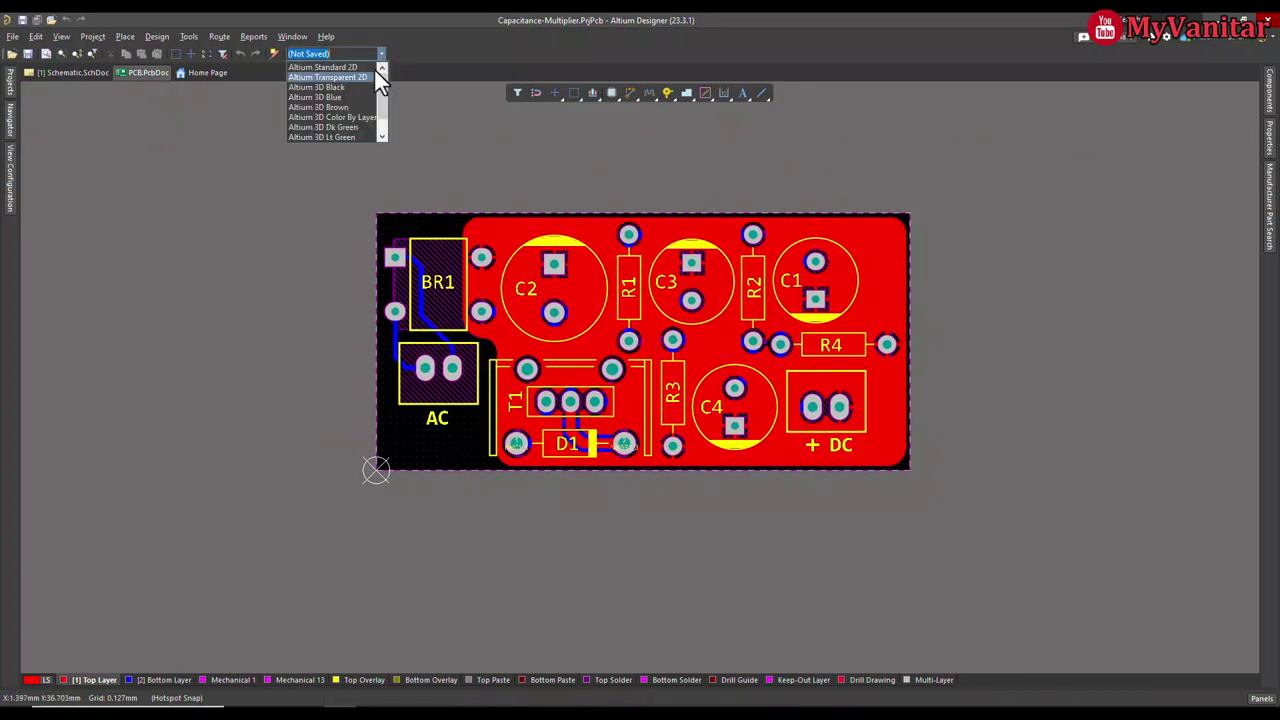
pyautogui.click(363, 128)
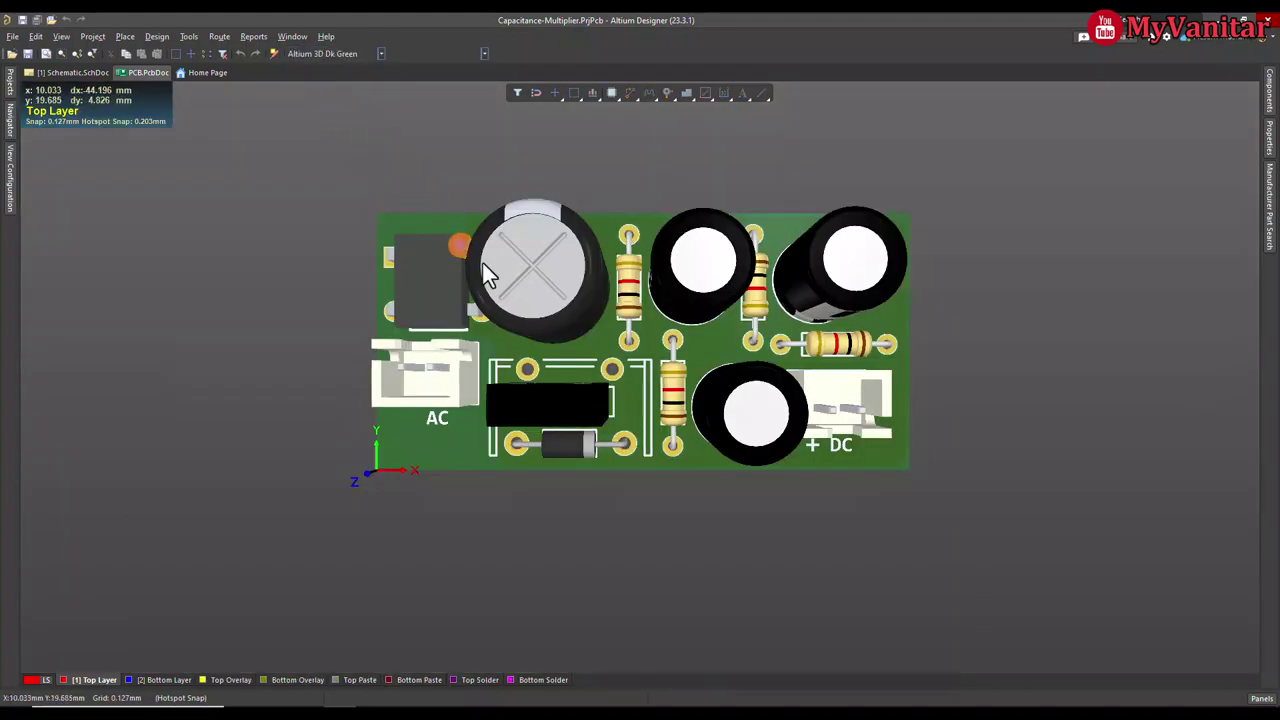
pyautogui.keyDown('shift'); pyautogui.moveTo(490, 345); pyautogui.dragTo(517, 228, button='right'); pyautogui.keyUp('shift')
pyautogui.keyDown('ctrl'); pyautogui.scroll(-4, 517, 228); pyautogui.keyUp('ctrl')
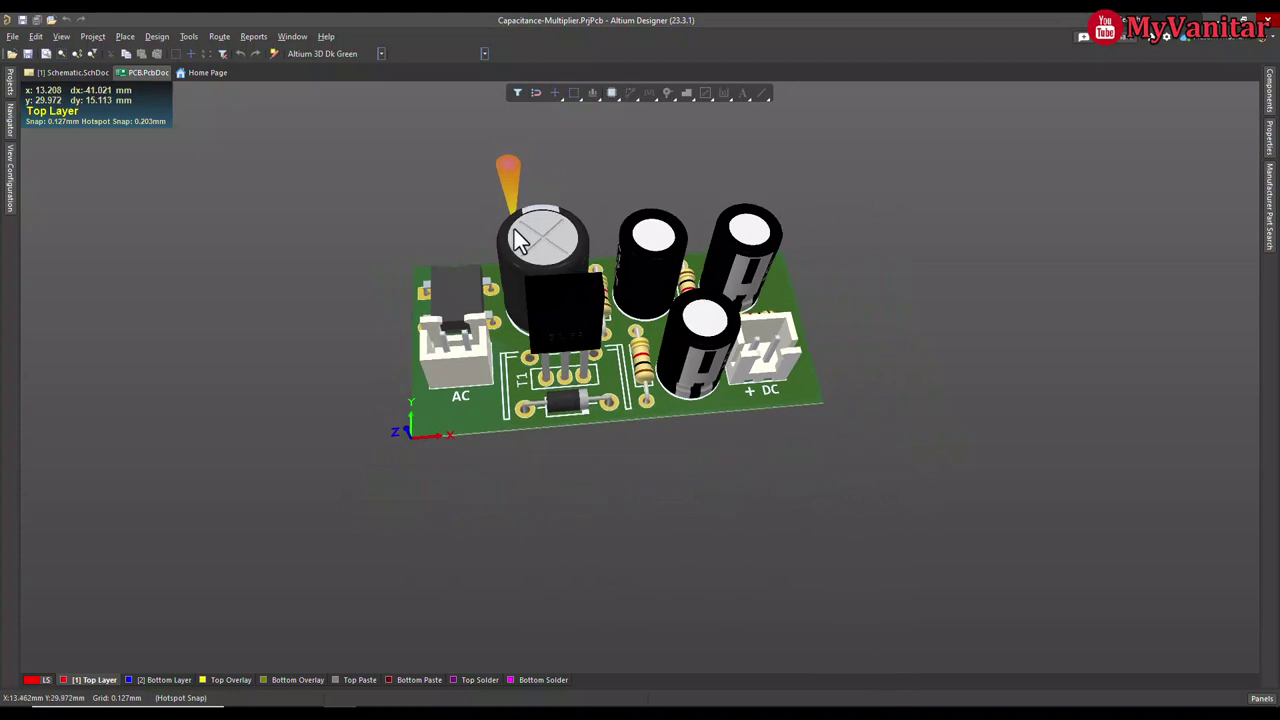
pyautogui.click(484, 54)
pyautogui.click(454, 78)
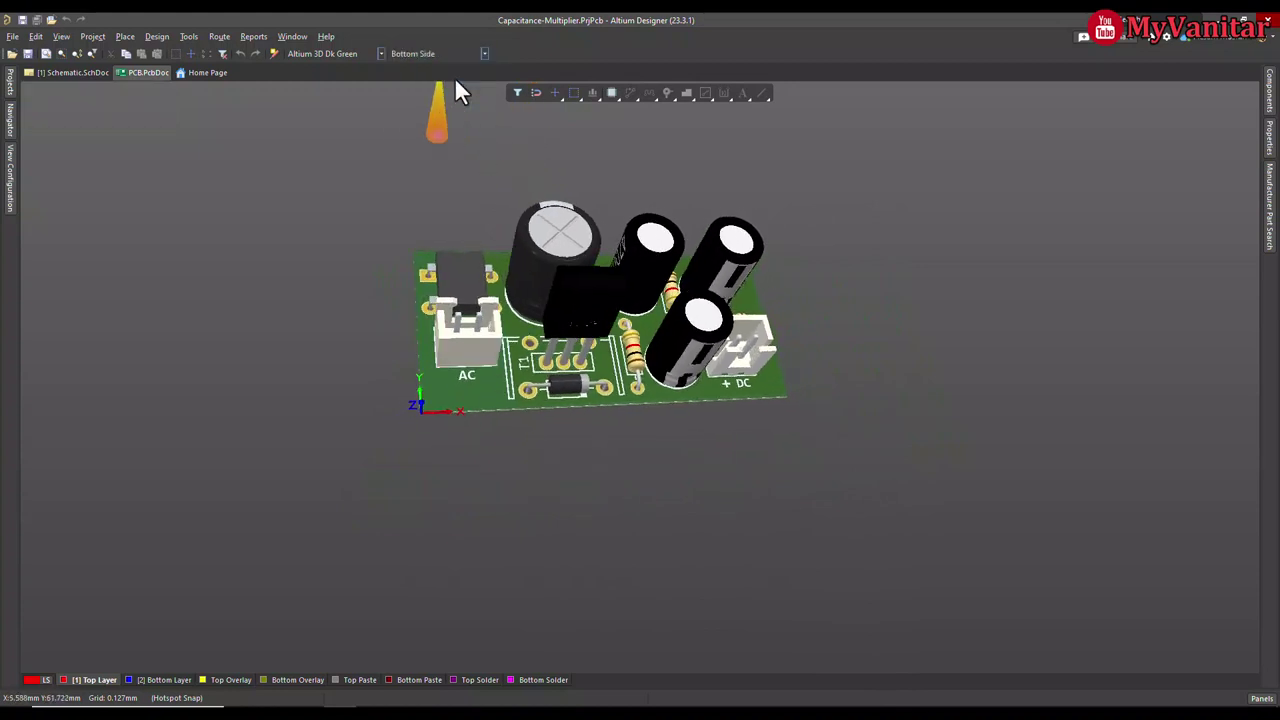
pyautogui.click(380, 54)
pyautogui.click(364, 68)
pyautogui.rightClick(504, 185)
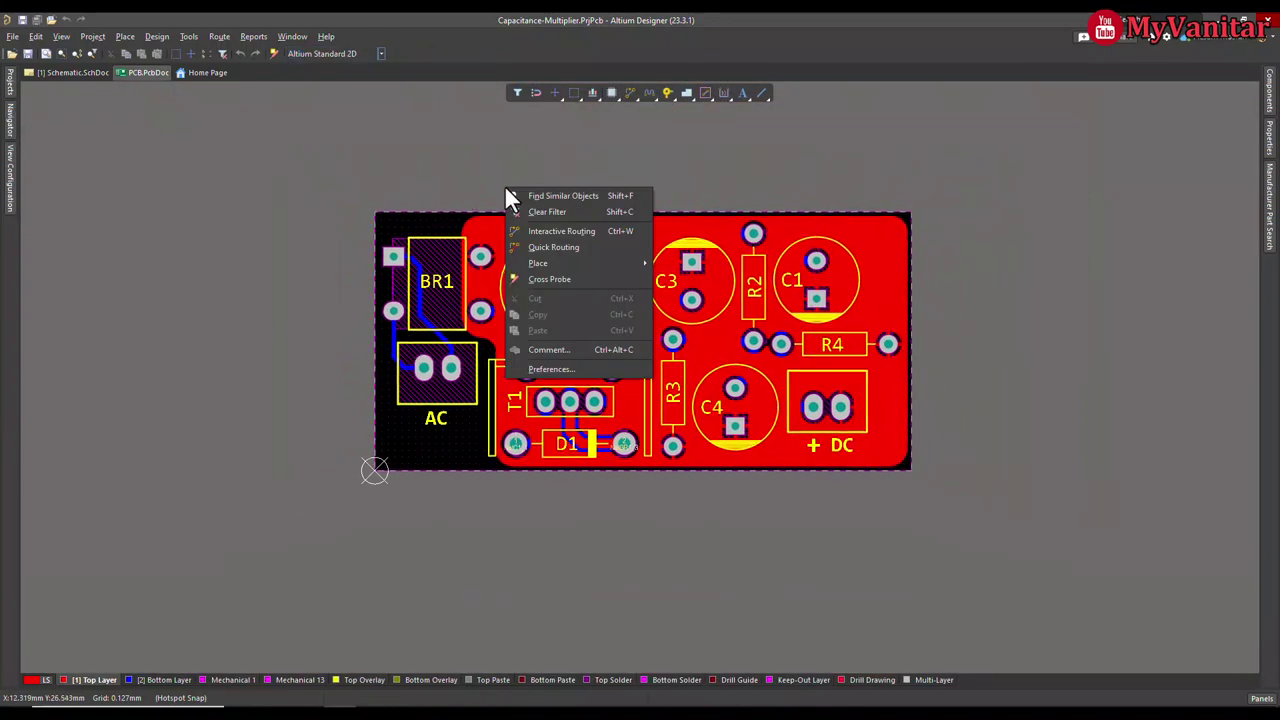
pyautogui.click(463, 145)
pyautogui.moveTo(594, 266); pyautogui.dragTo(632, 290, button='right')
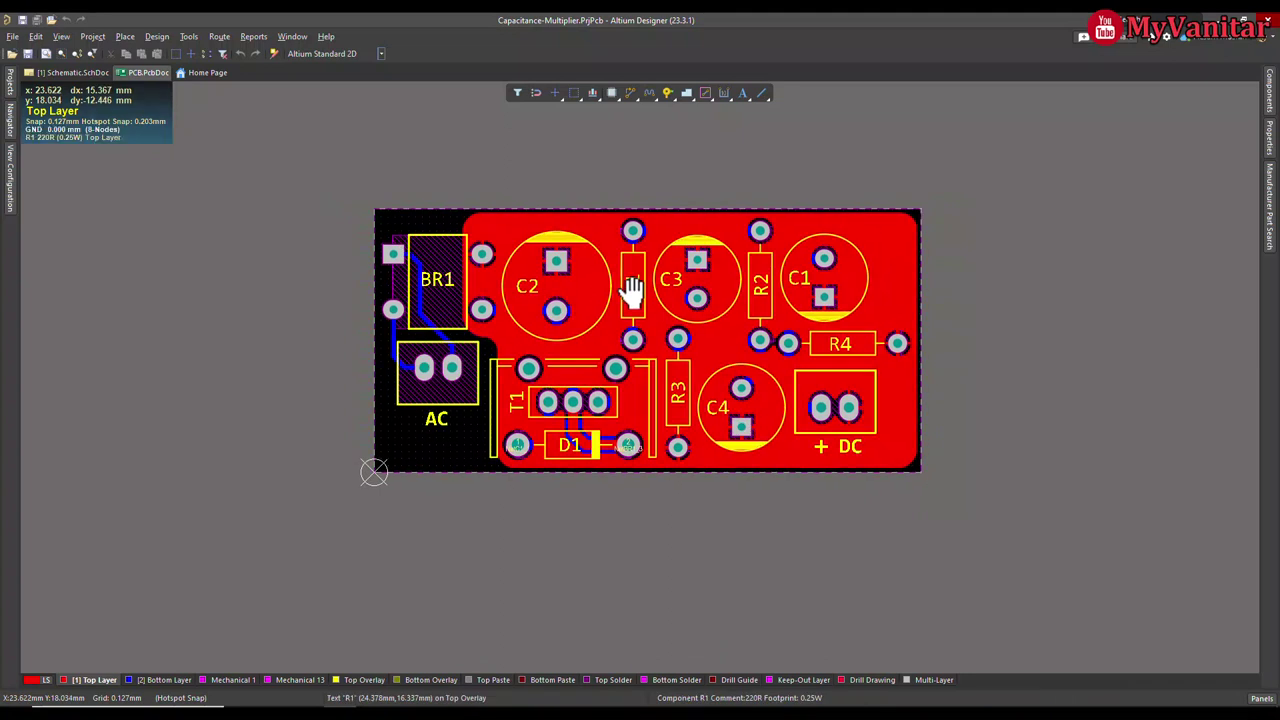